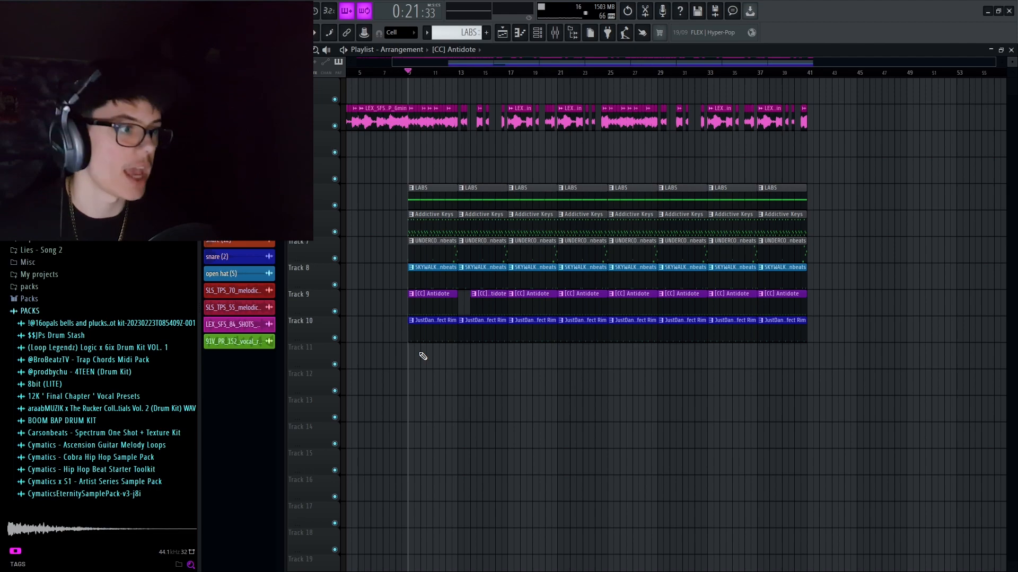
# Step: Open the UNDERCOVER_808 pattern in the piano roll and audition its opening G5 note
pyautogui.hotkey('ctrl', 'a')
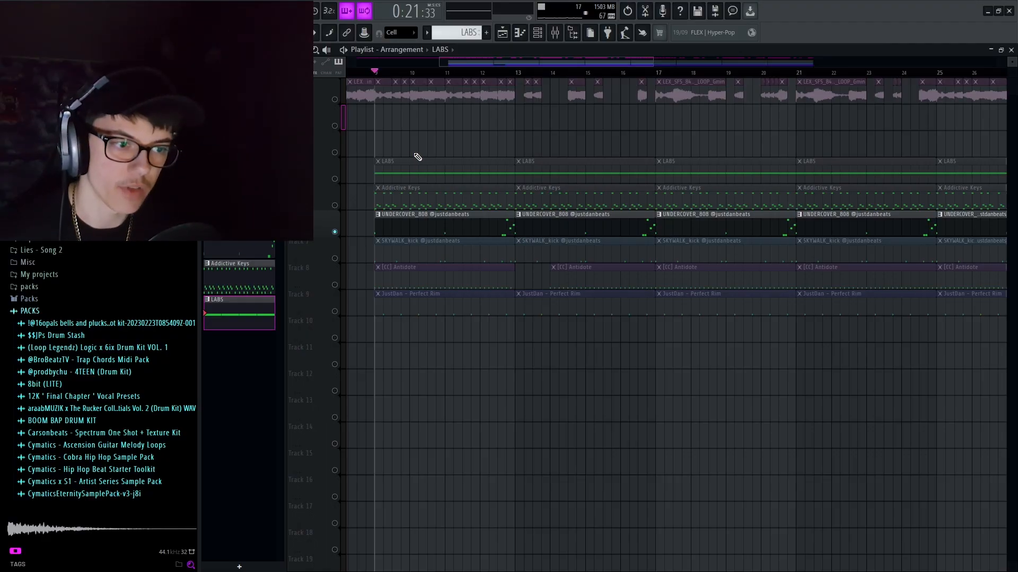
pyautogui.doubleClick(410, 221)
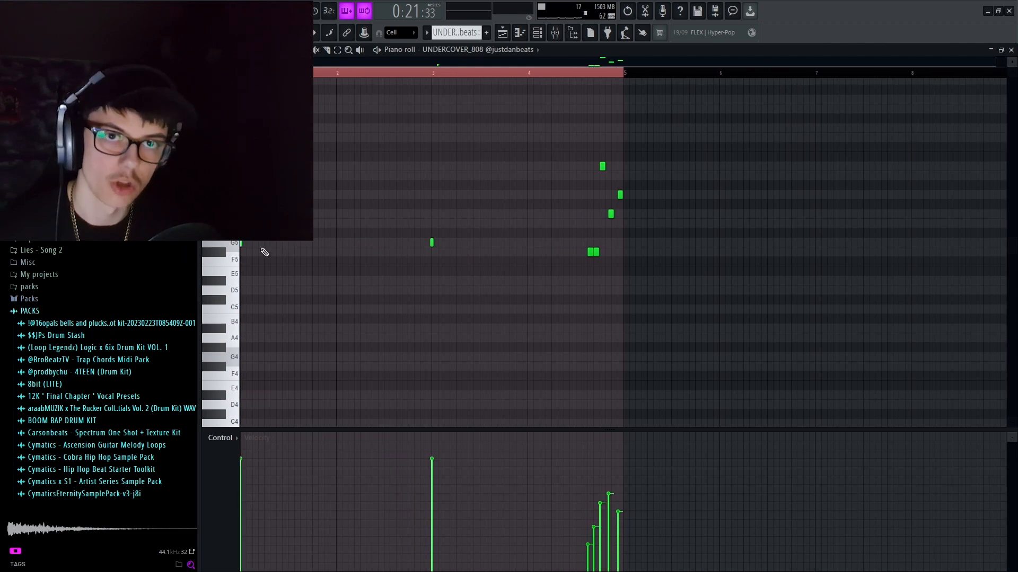
pyautogui.click(240, 245)
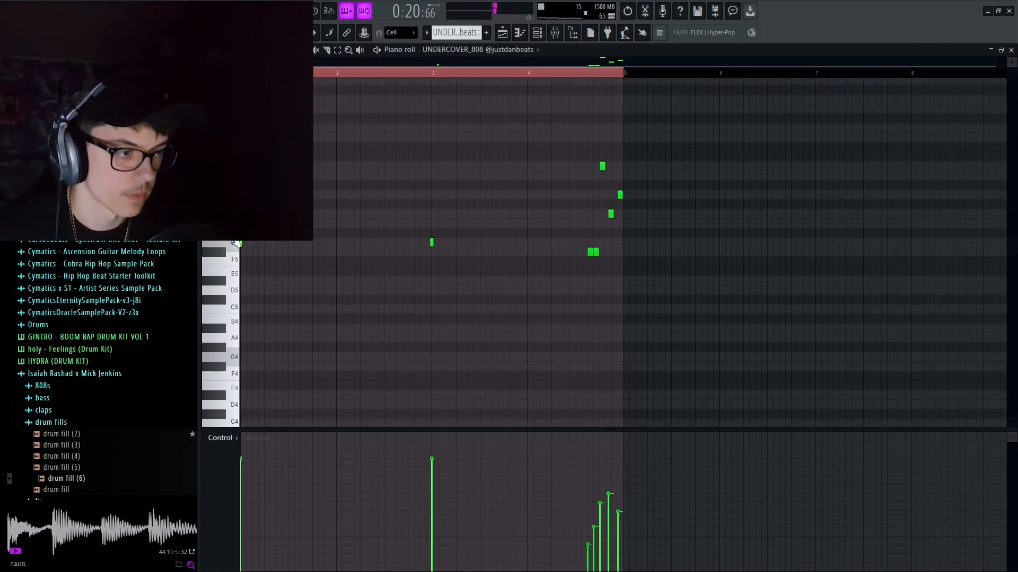
pyautogui.press('Escape')
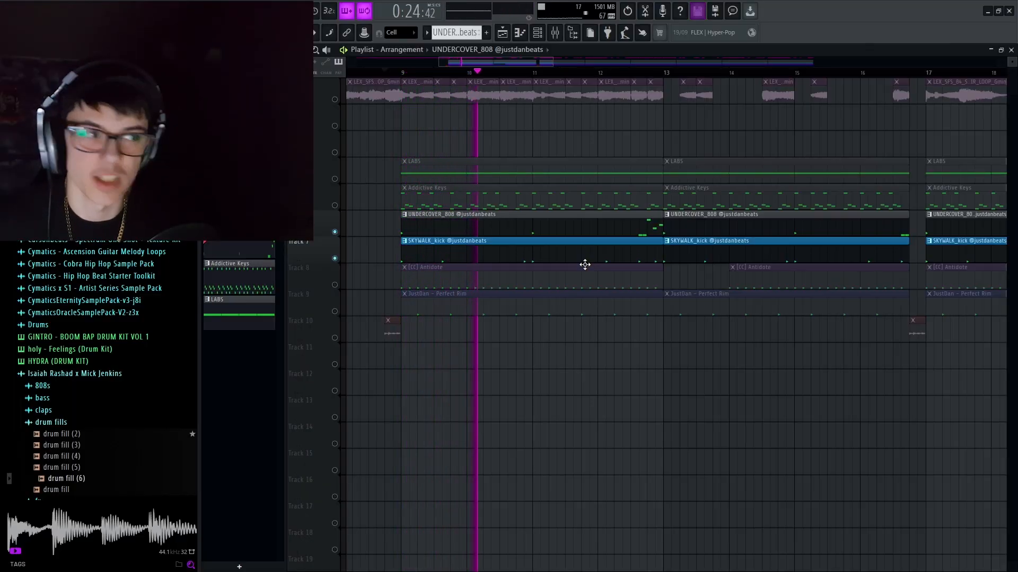
# Step: Open the [CC] Antidote pattern in the piano roll and add an extra C5 note between the existing hits in bar 3
pyautogui.scroll(3, 581, 218)
pyautogui.scroll(-2, 516, 234)
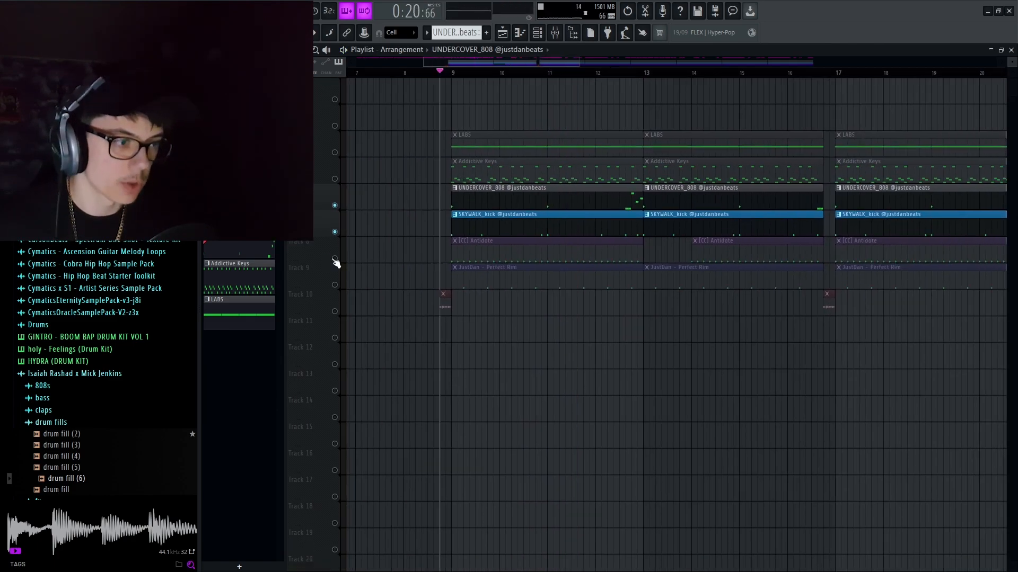
pyautogui.doubleClick(495, 249)
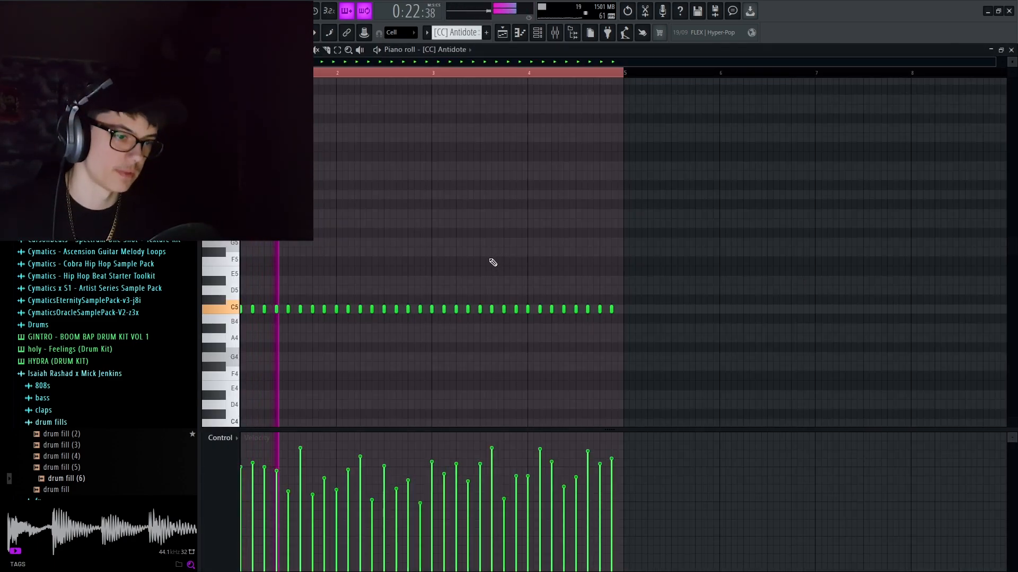
pyautogui.scroll(2, 348, 331)
pyautogui.scroll(-4, 368, 336)
pyautogui.hotkey('ctrl', 'a')
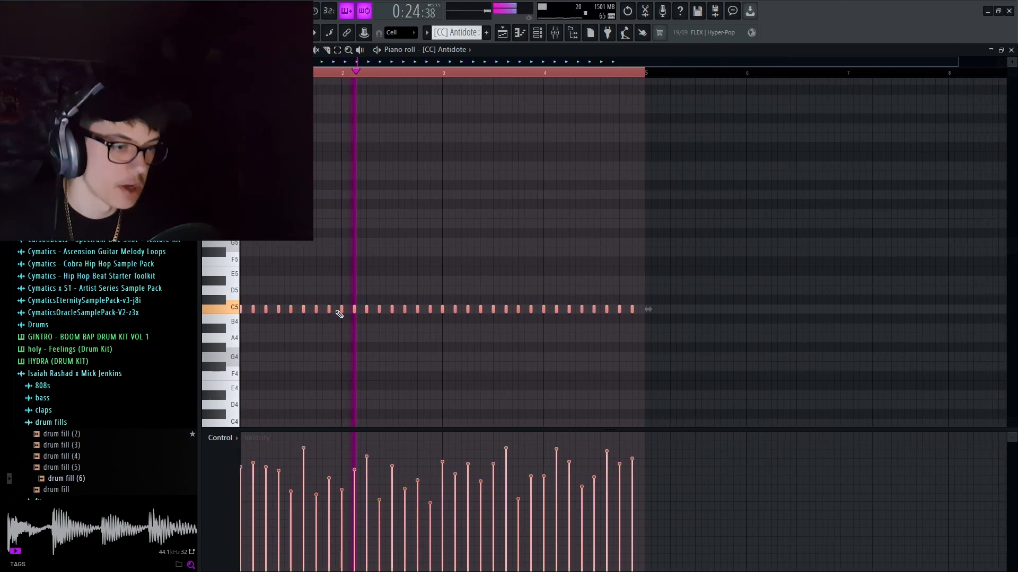
pyautogui.scroll(3, 534, 324)
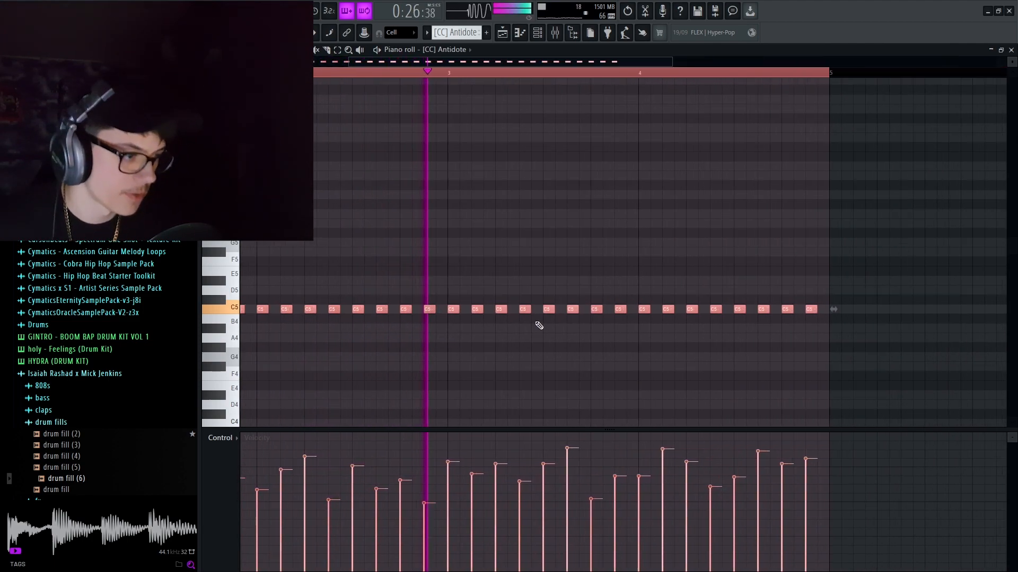
pyautogui.scroll(-3, 538, 323)
pyautogui.hotkey('ctrl', 'd')
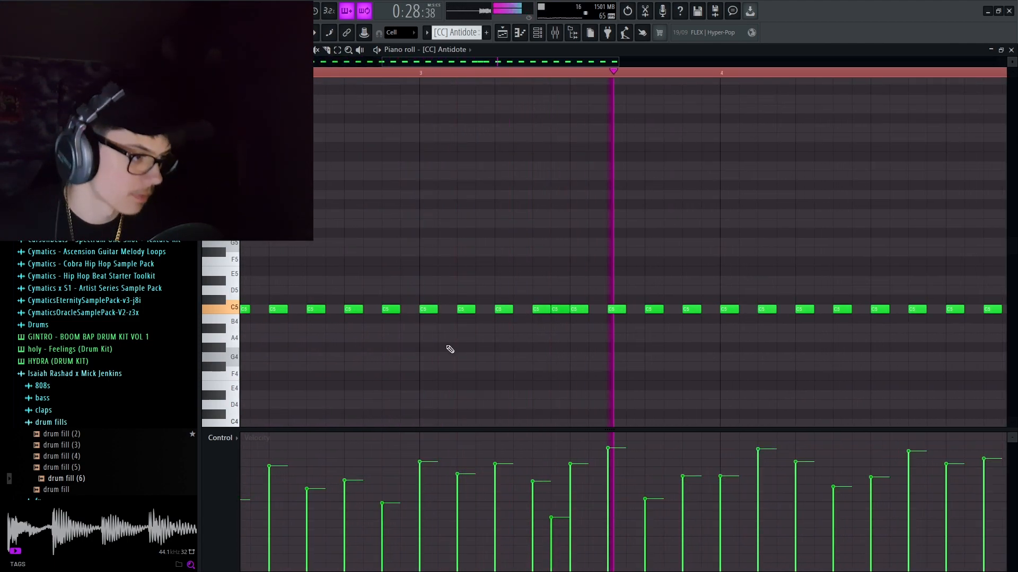
# Step: Add a C5 note between two hits in bar 1 of the [CC] Antidote pattern and split it into a roll with the Chopper's Default pattern
pyautogui.scroll(2, 291, 316)
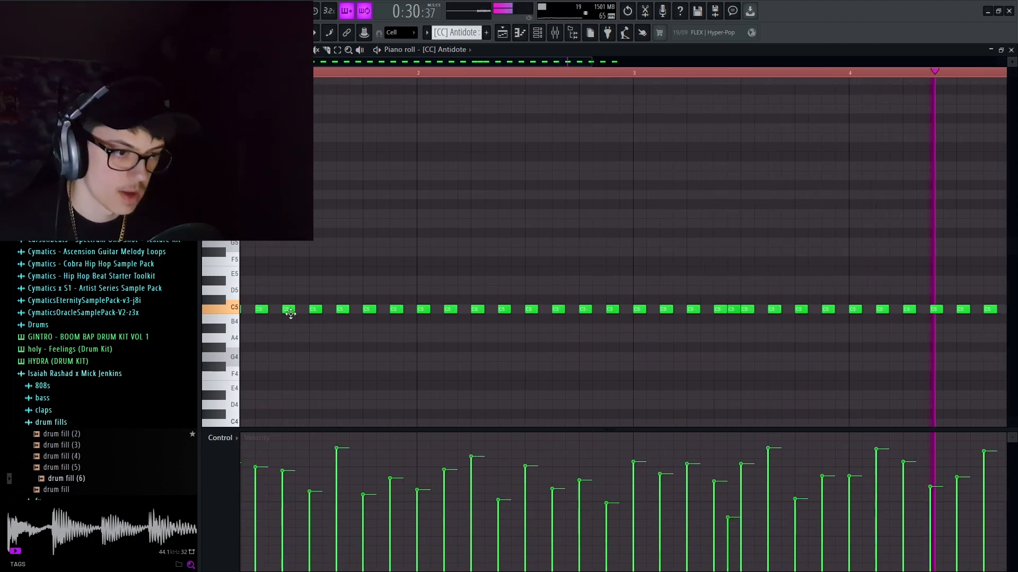
pyautogui.click(305, 309)
pyautogui.hotkey('alt', 'u')
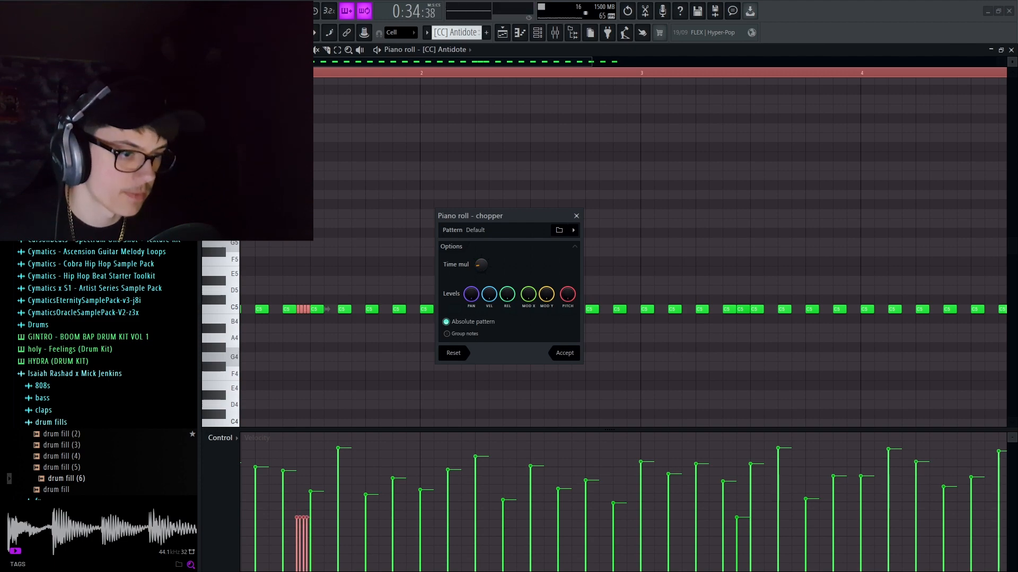
pyautogui.click(565, 353)
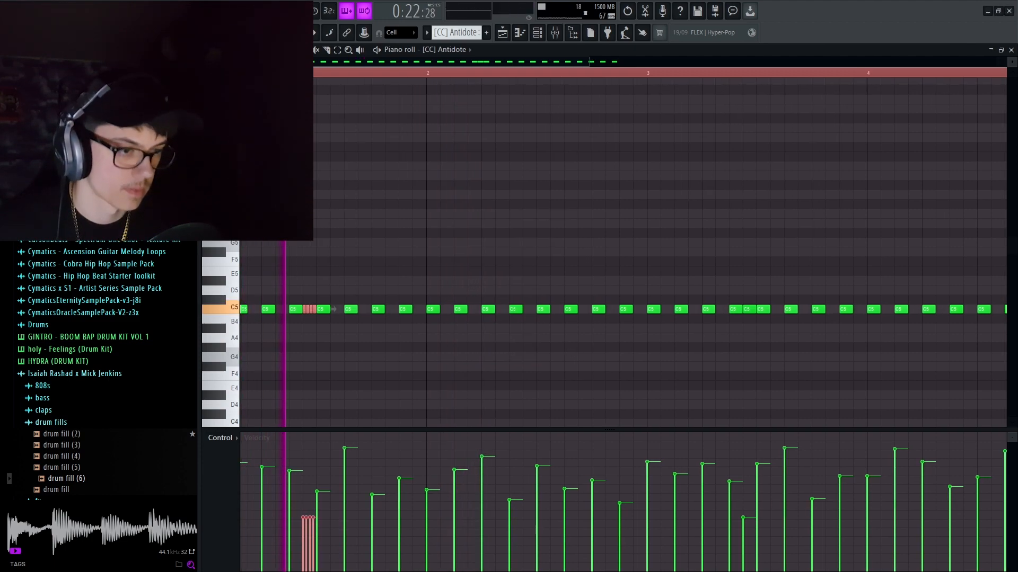
pyautogui.scroll(-3, 395, 265)
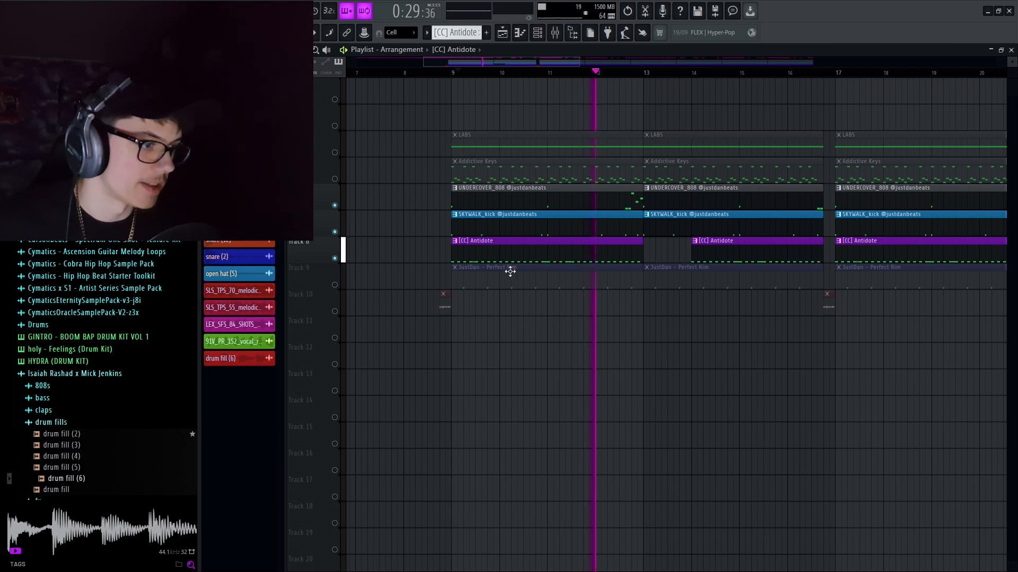
# Step: Unmute the Perfect Rim track and all remaining playlist tracks, and place the playhead at bar 5
pyautogui.click(335, 284)
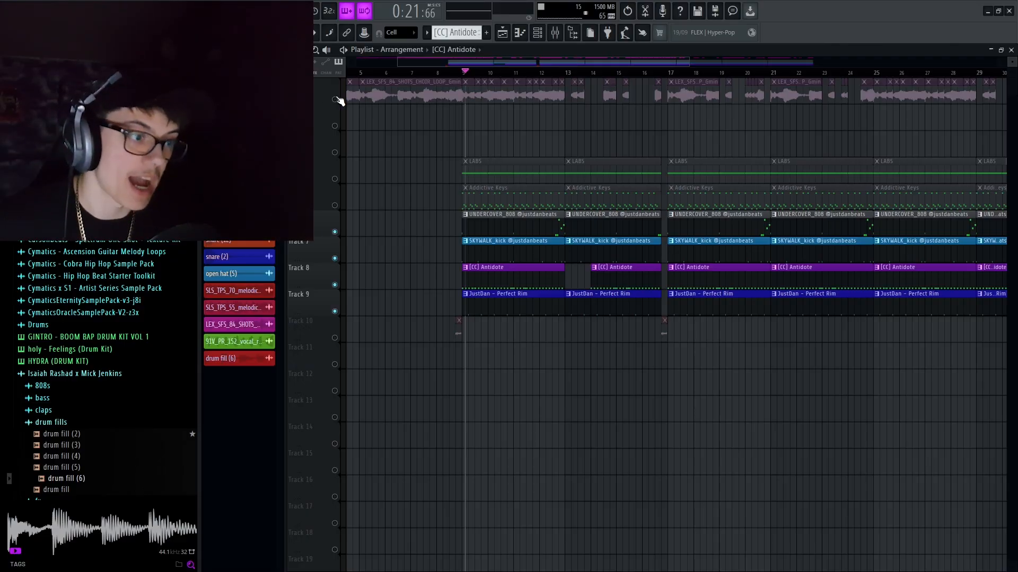
pyautogui.rightClick(336, 99)
pyautogui.scroll(-3, 455, 120)
pyautogui.click(399, 72)
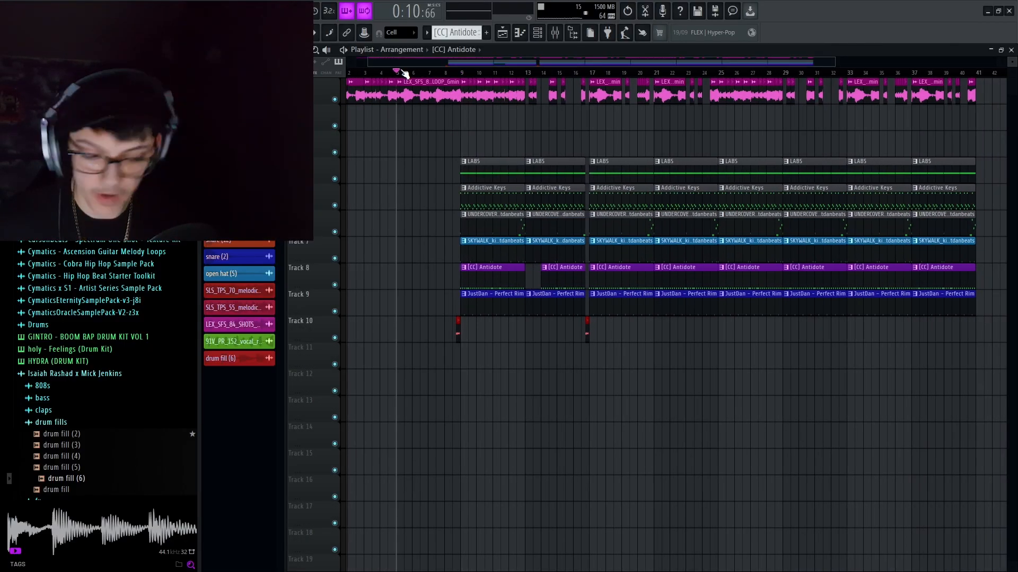
pyautogui.press('F11')
pyautogui.press('Escape')
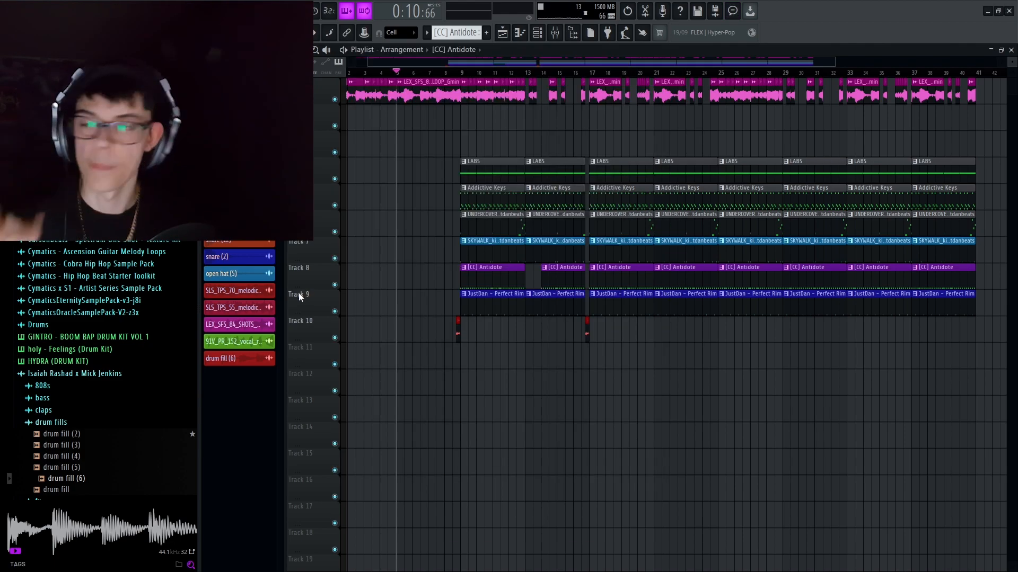
pyautogui.press('super')
pyautogui.press('super')
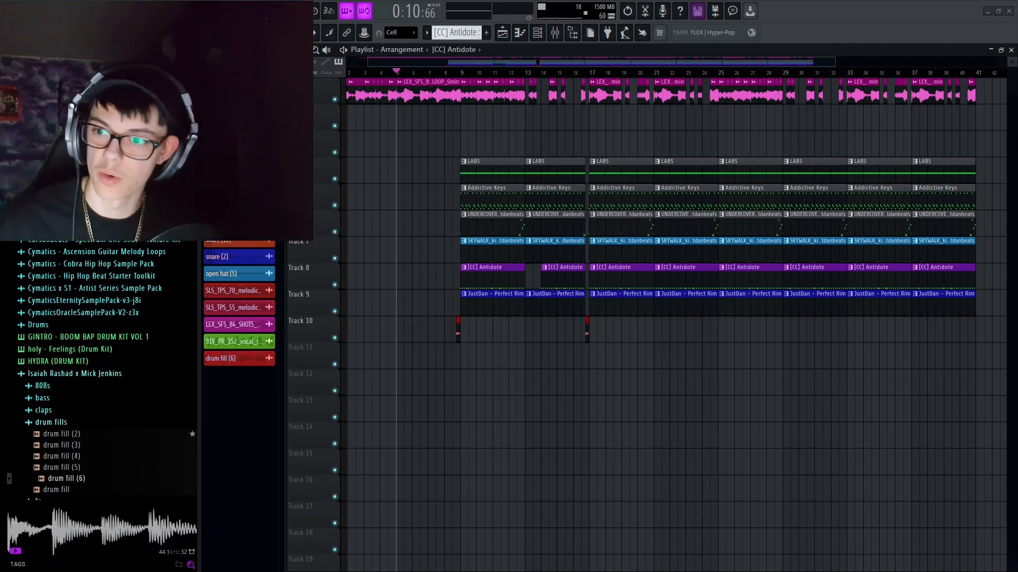
# Step: Open the Addictive Keys pattern, listen to its upper G6 notes with the lower notes removed, and undo the removal
pyautogui.click(490, 192)
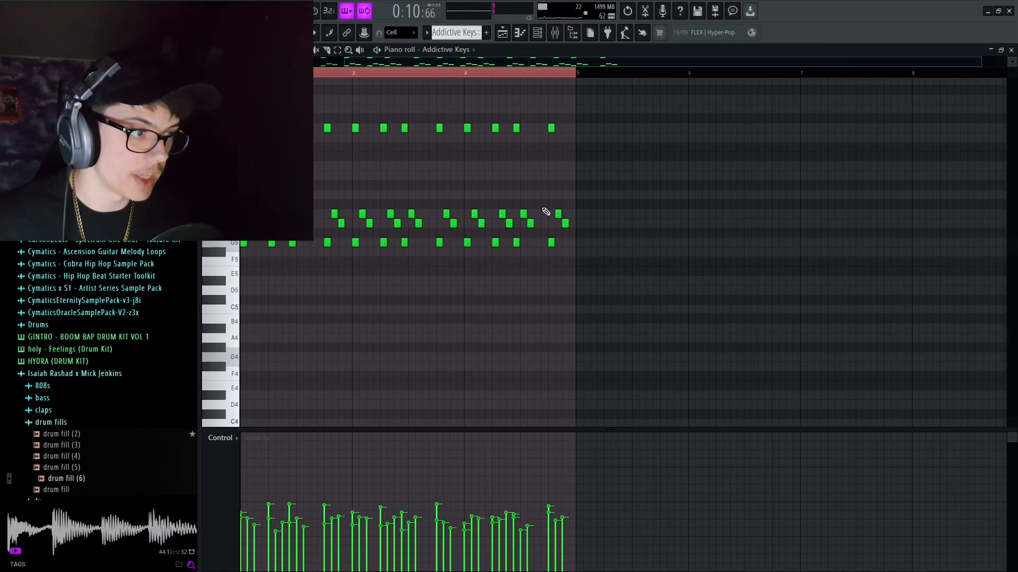
pyautogui.scroll(4, 546, 212)
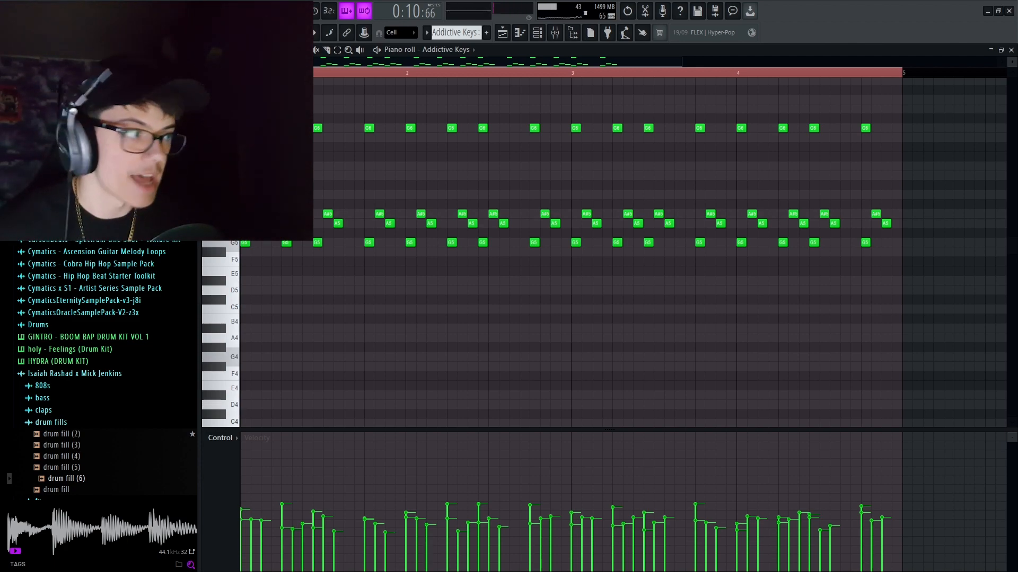
pyautogui.moveTo(904, 142); pyautogui.dragTo(315, 95)
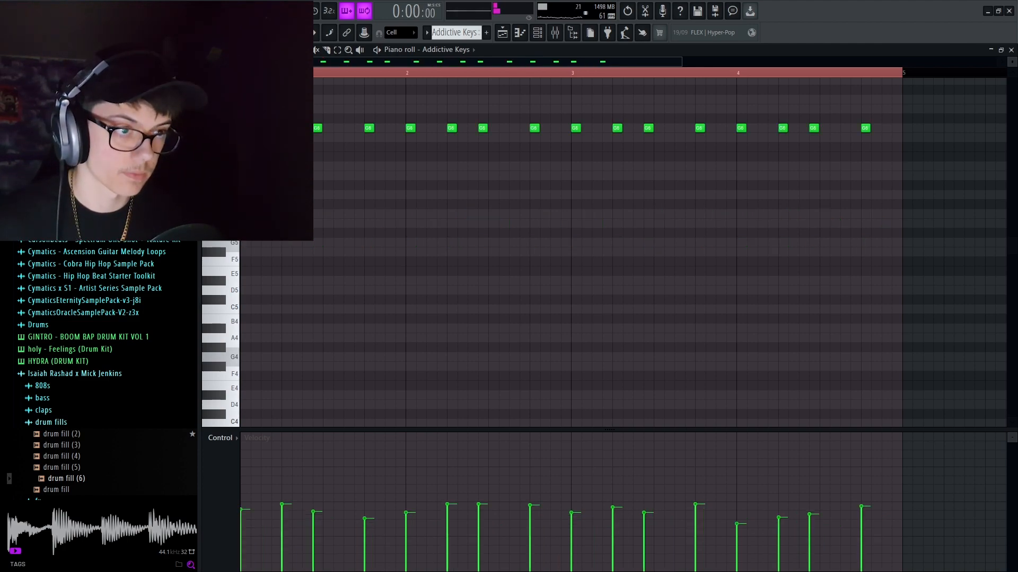
pyautogui.press('space')
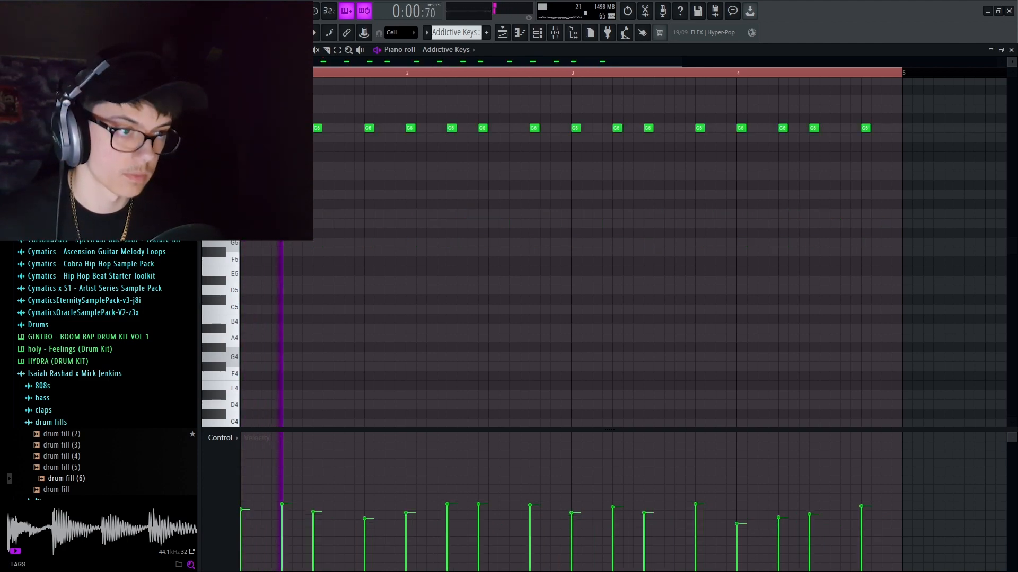
pyautogui.press('space')
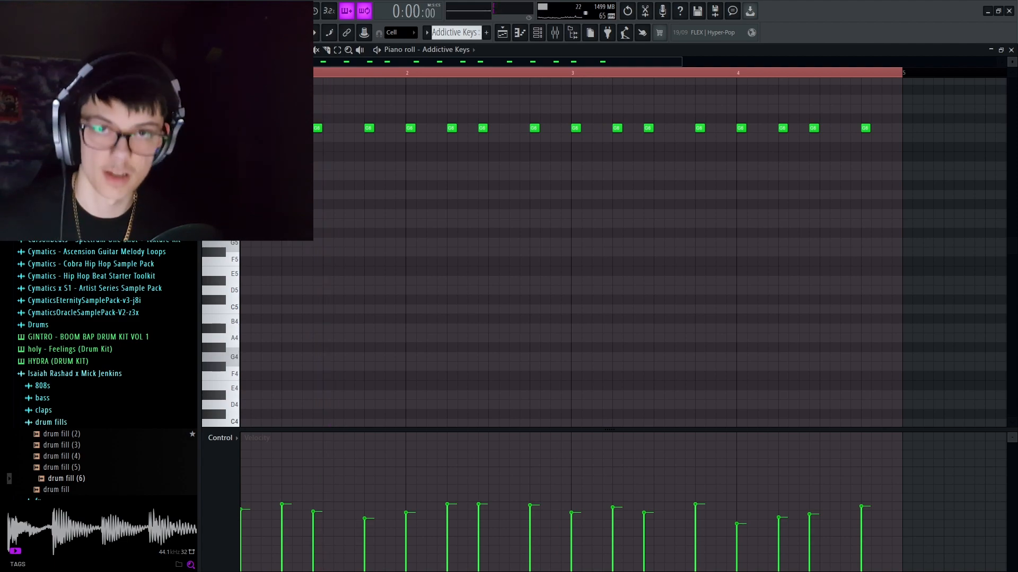
pyautogui.hotkey('ctrl', 'z')
# Step: Select the first three G5 notes of the Addictive Keys pattern and play back the full pattern
pyautogui.moveTo(245, 262); pyautogui.dragTo(352, 243)
pyautogui.scroll(4, 263, 250)
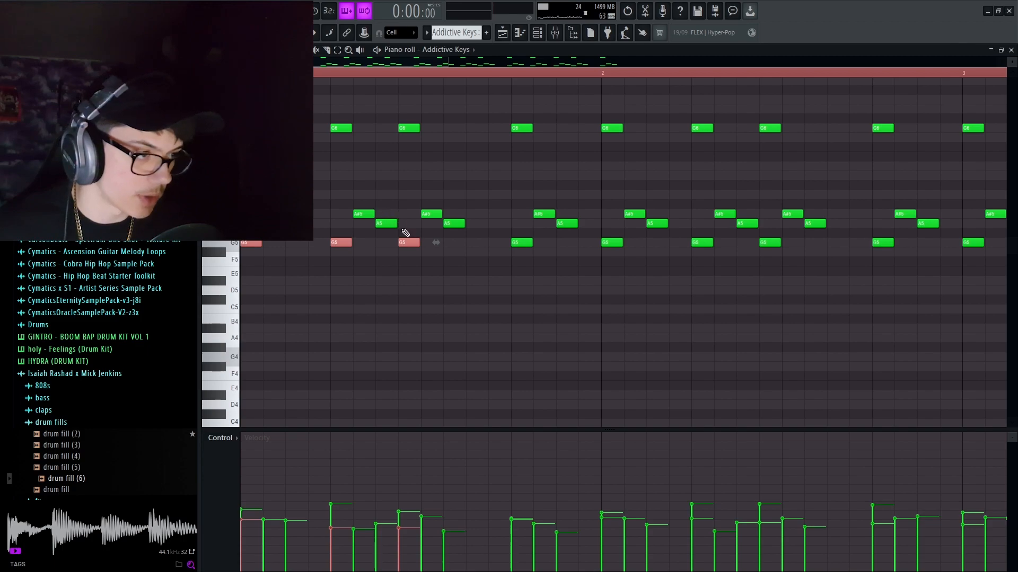
pyautogui.press('space')
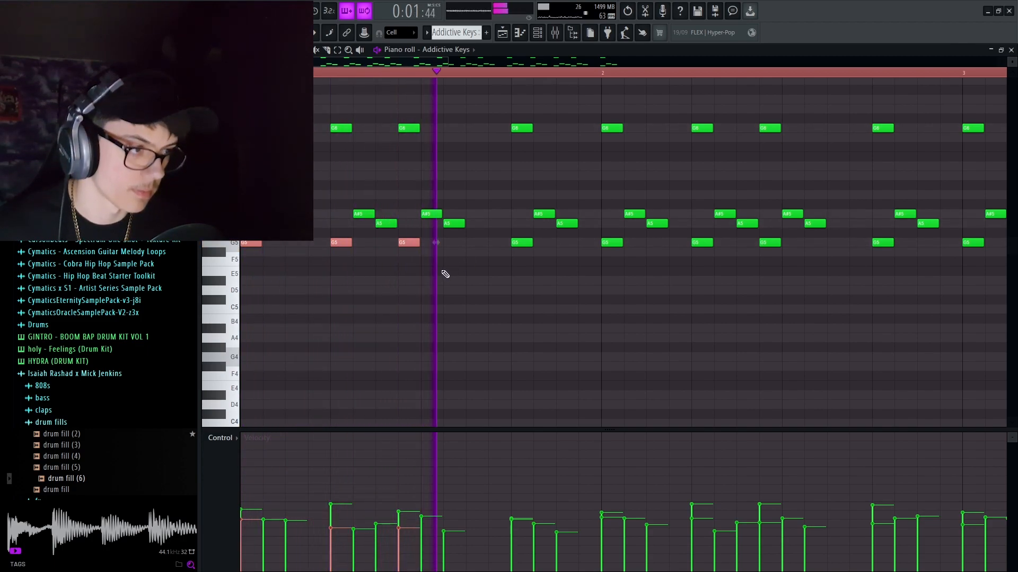
pyautogui.scroll(-4, 357, 288)
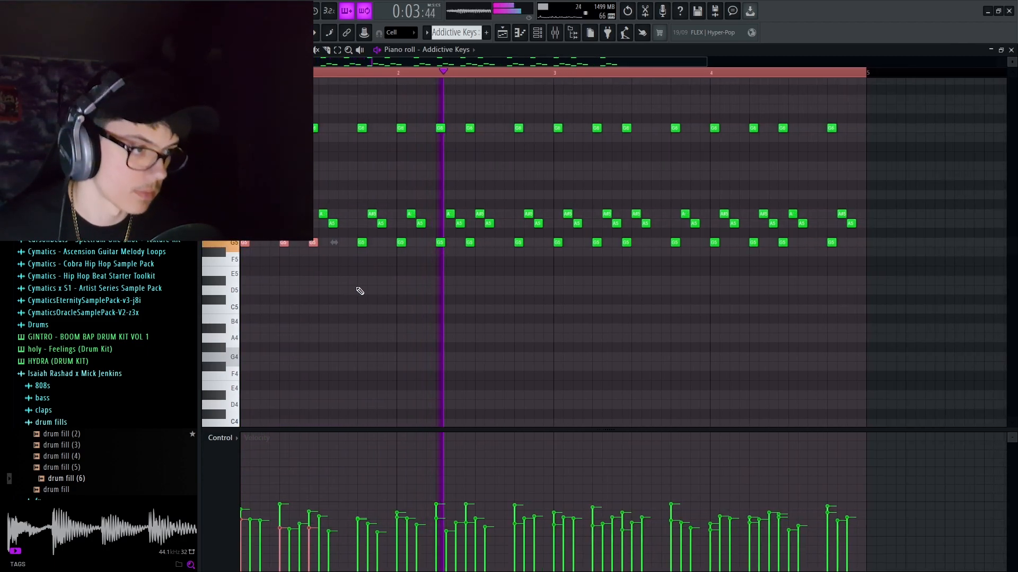
pyautogui.press('space')
# Step: Bring up the LABS pattern in the piano roll and delete the short stray note in bar 3 below the sustained notes
pyautogui.press('F5')
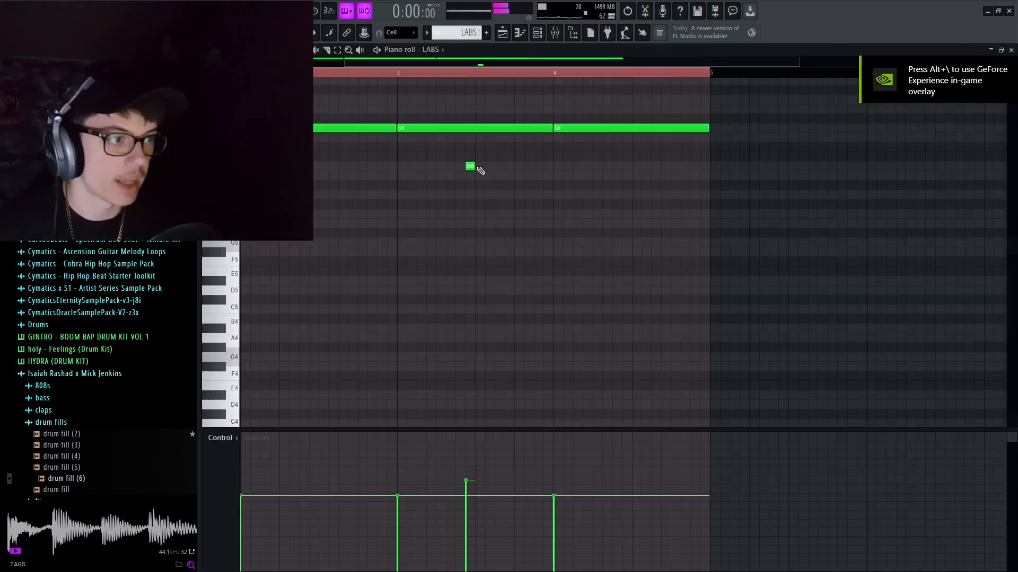
pyautogui.rightClick(472, 166)
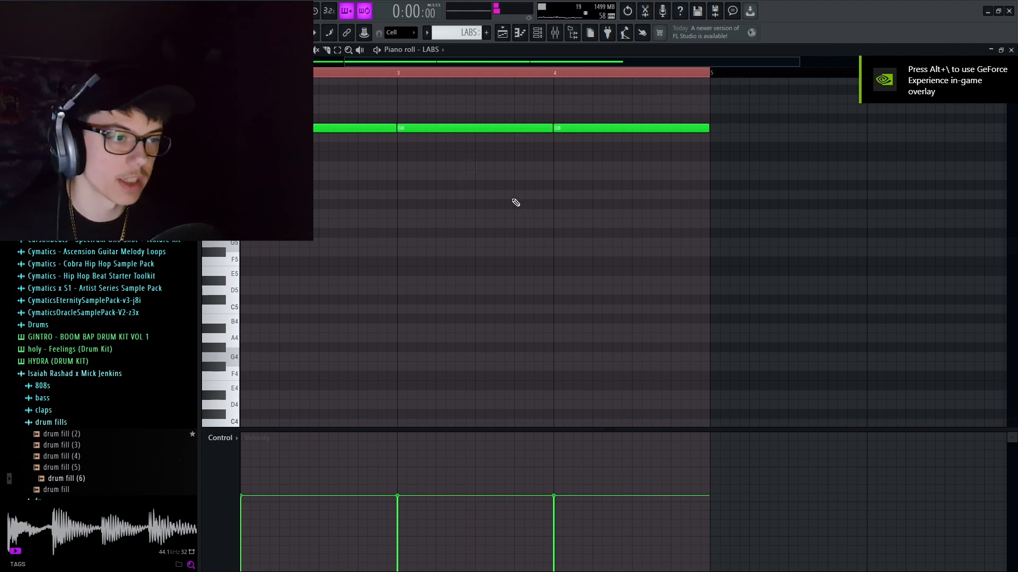
pyautogui.scroll(-3, 504, 202)
# Step: Open the LABS instrument from its channel to show the Guitar Harmonics: Reverse Pluck preset
pyautogui.scroll(5, 132, 223)
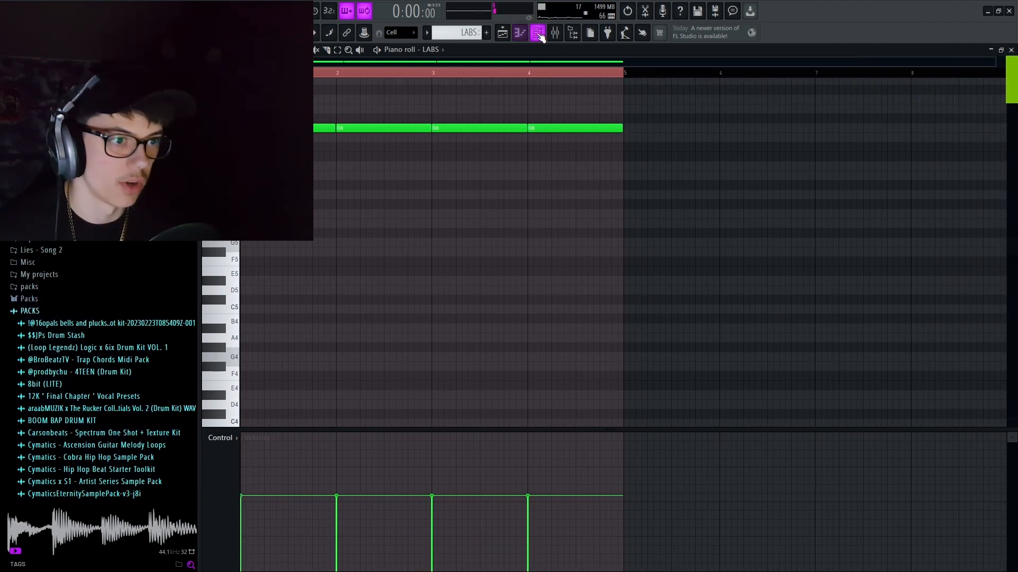
pyautogui.press('F6')
pyautogui.click(342, 123)
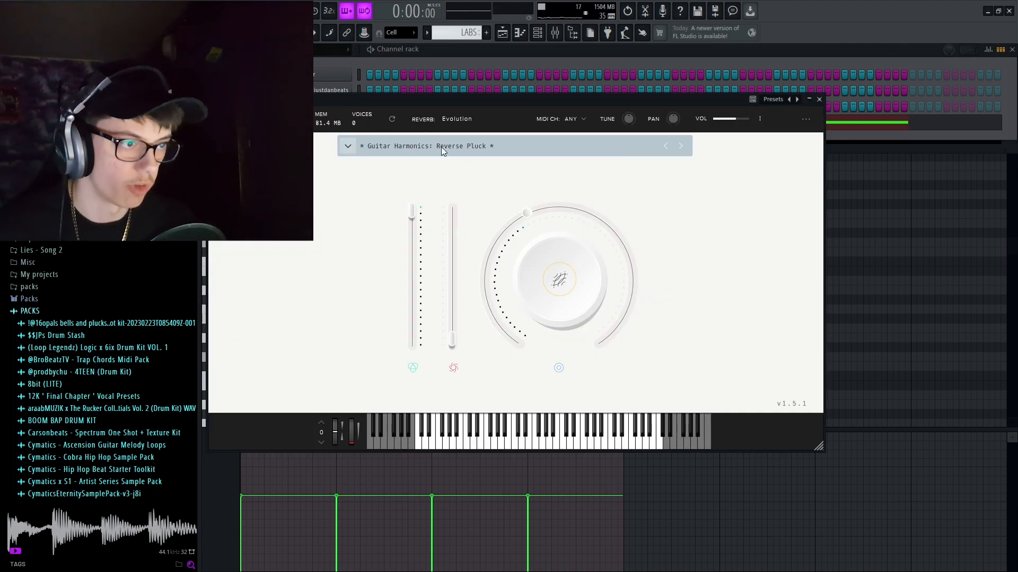